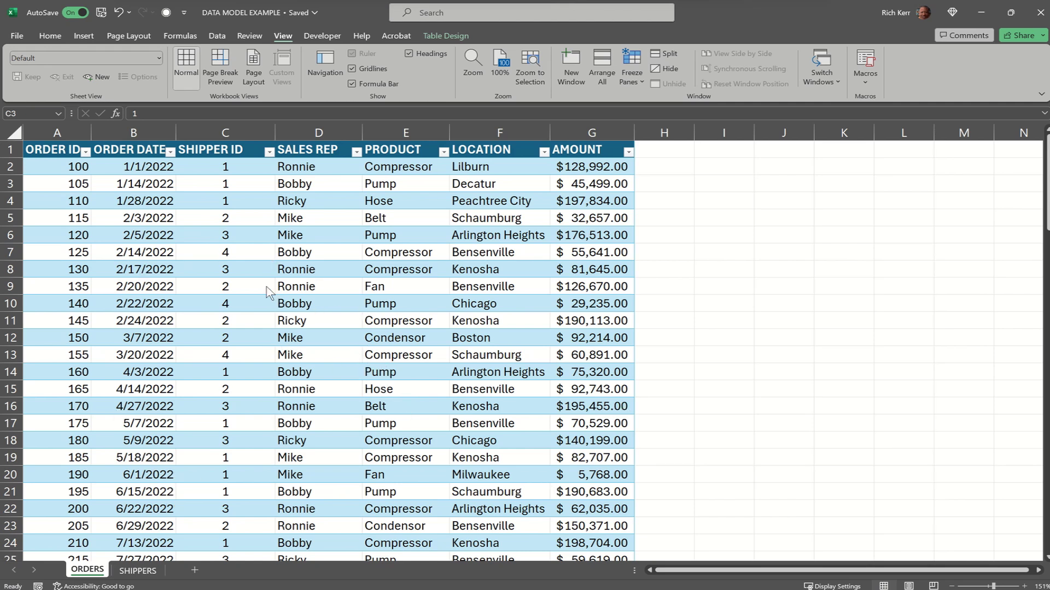
Step: Check the ORDERS shipper IDs against the FedEx, UPS and DHL names on the SHIPPERS sheet
{"action": "left_click", "coordinate": [249, 240]}
{"action": "left_click", "coordinate": [445, 36]}
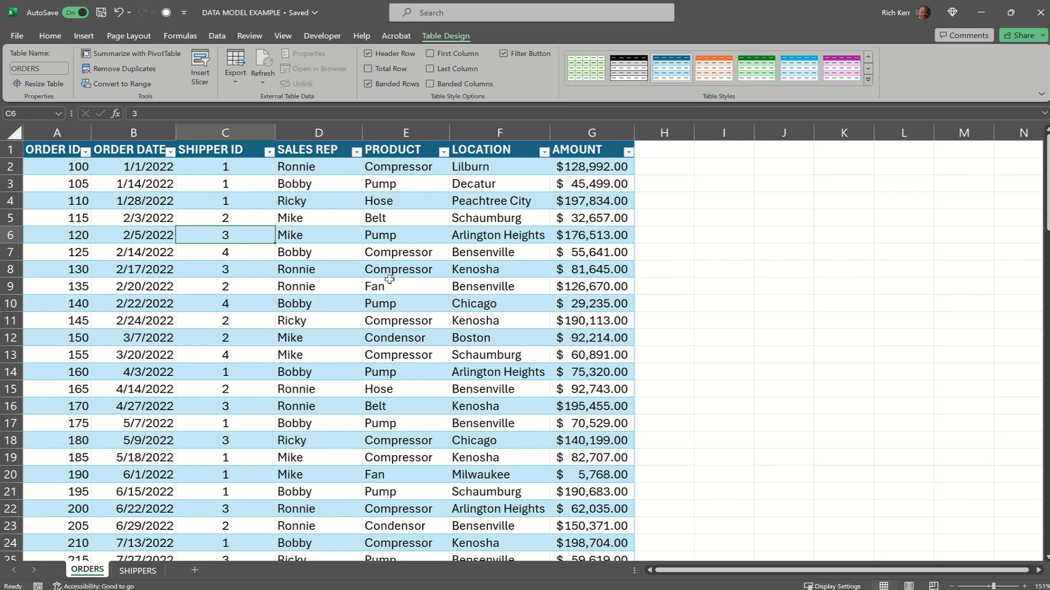
{"action": "left_click", "coordinate": [146, 571]}
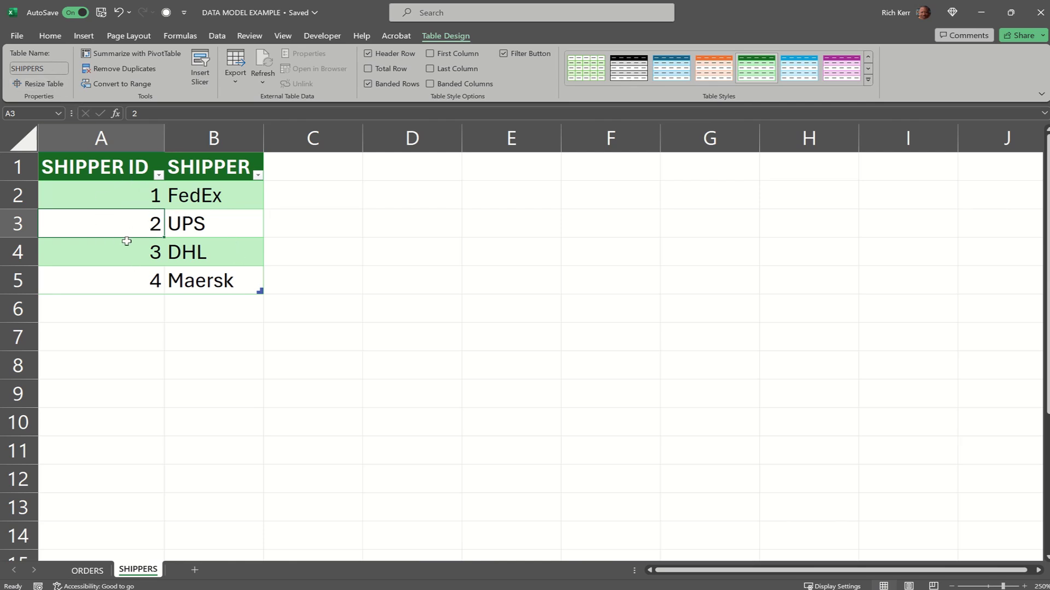
{"action": "left_click", "coordinate": [220, 208]}
{"action": "left_click", "coordinate": [218, 223]}
{"action": "left_click", "coordinate": [212, 253]}
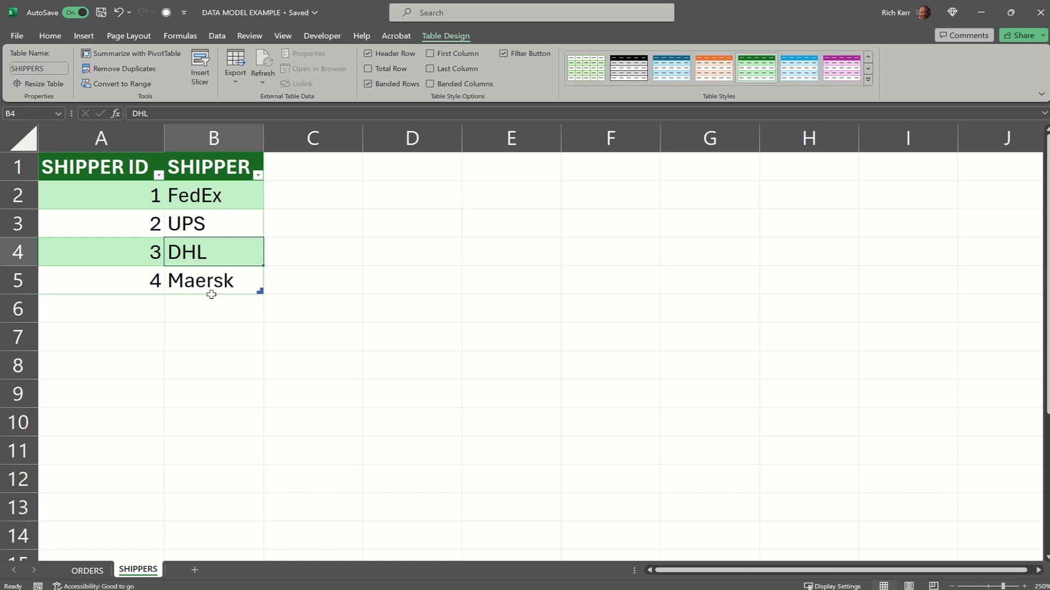
{"action": "left_click", "coordinate": [88, 570]}
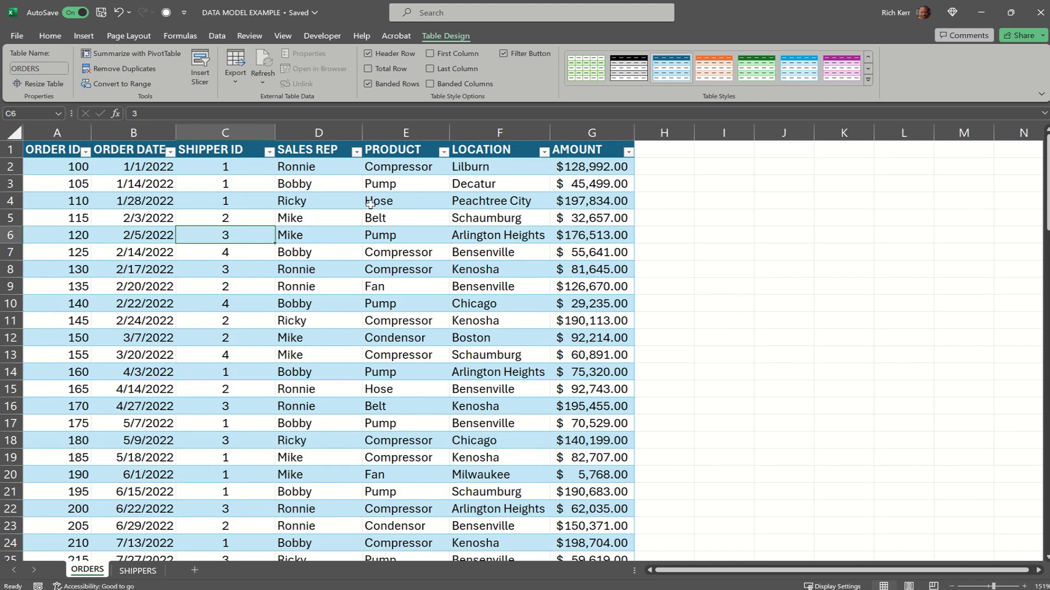
Step: Back on ORDERS, select shipper ID cells C2 and C5 and show the Insert ribbon
{"action": "left_click", "coordinate": [229, 167]}
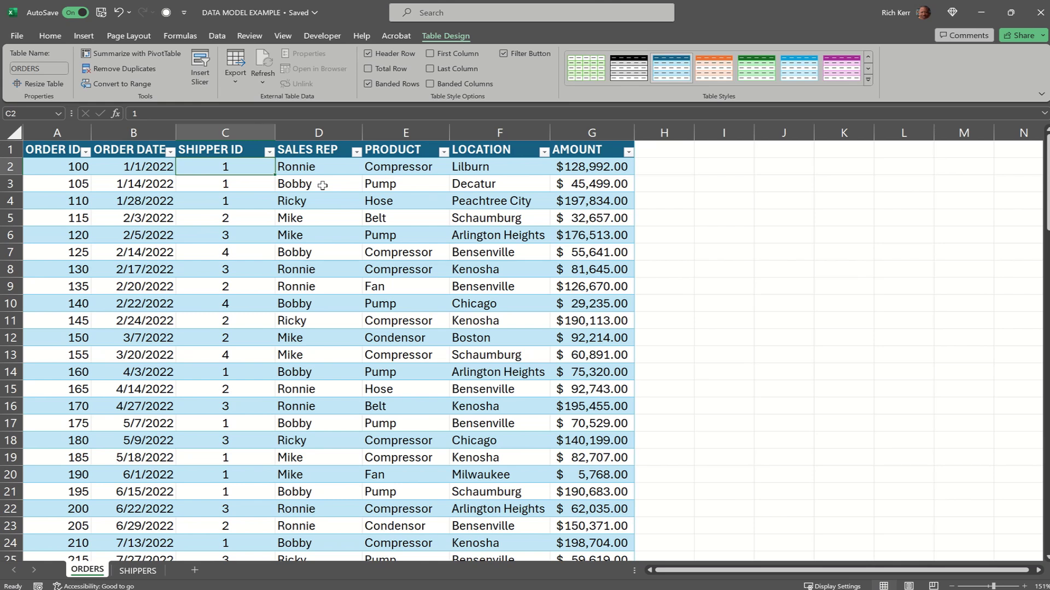
{"action": "left_click", "coordinate": [238, 215]}
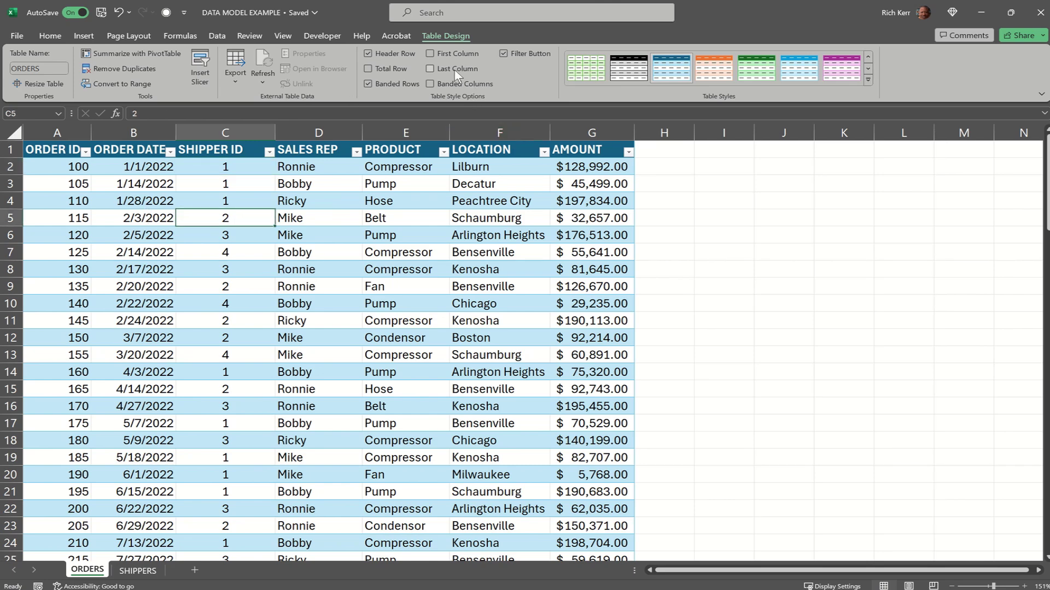
{"action": "left_click", "coordinate": [85, 35]}
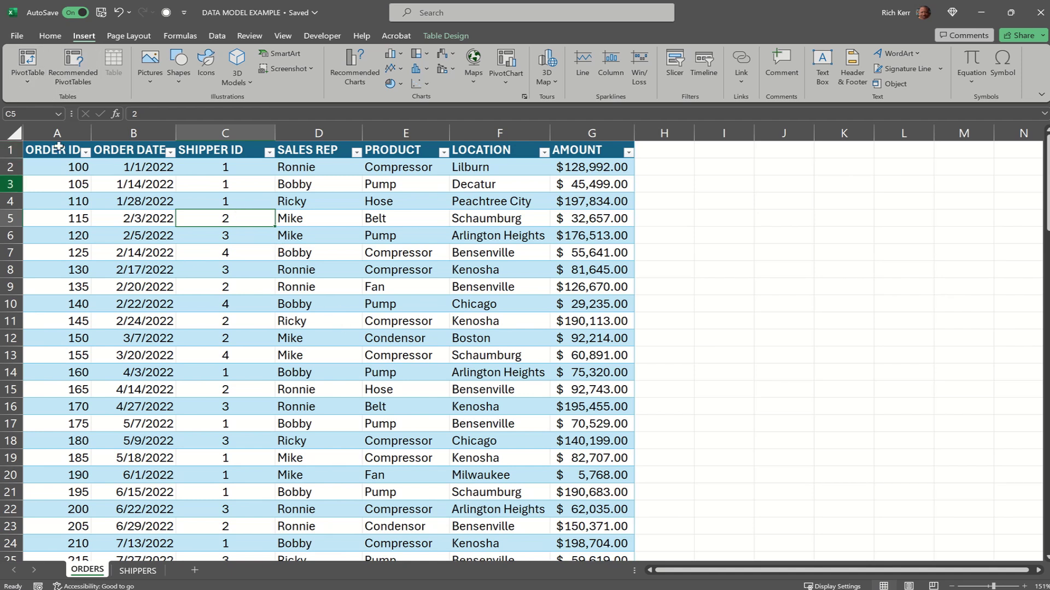
Step: Create a PivotTable from the ORDERS table on a new worksheet, adding it to the Data Model
{"action": "left_click", "coordinate": [41, 81]}
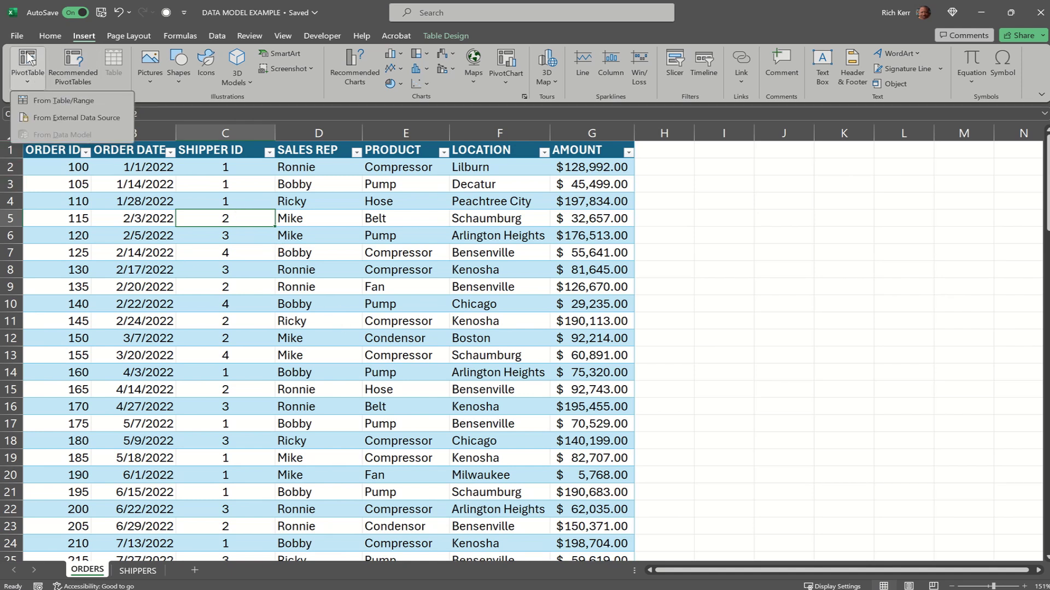
{"action": "left_click", "coordinate": [31, 63]}
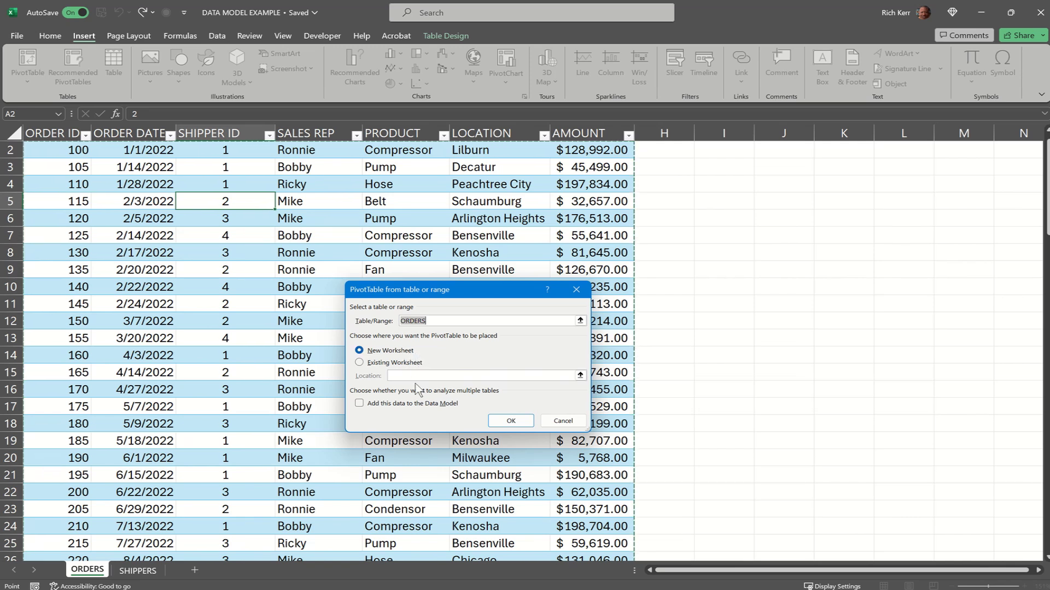
{"action": "left_click", "coordinate": [360, 404]}
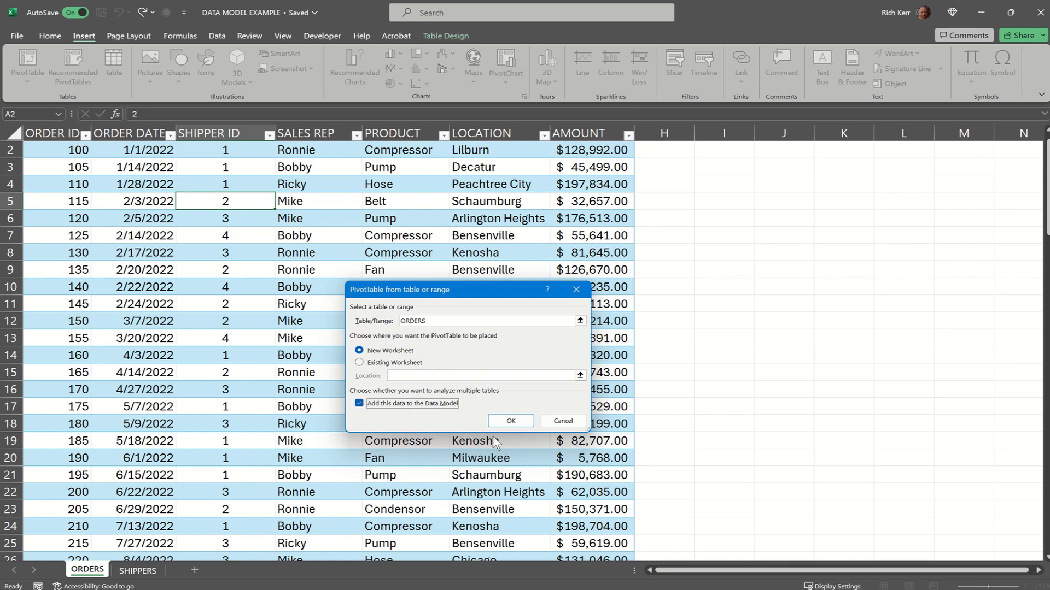
{"action": "left_click", "coordinate": [517, 426]}
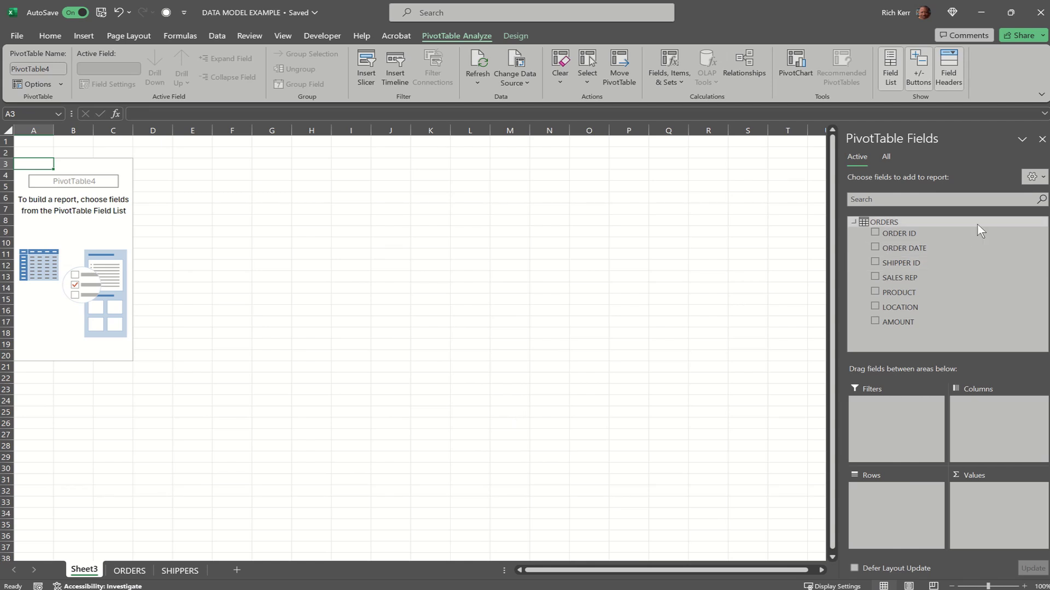
{"action": "mouse_move", "coordinate": [902, 307]}
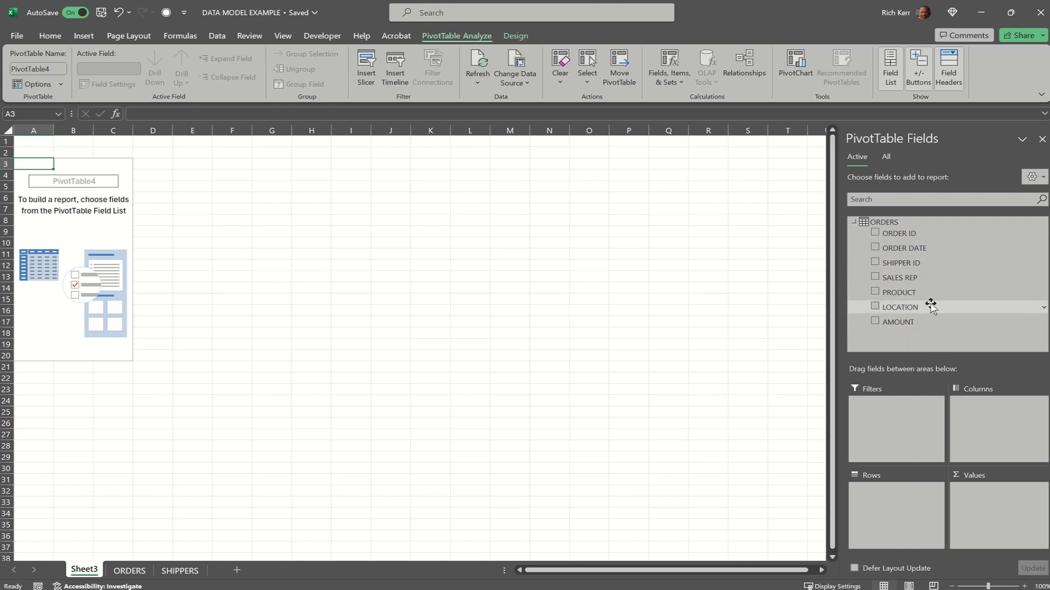
Step: Show all Data Model tables in the field list, leaving the ORDERS fields expanded
{"action": "left_click", "coordinate": [888, 155]}
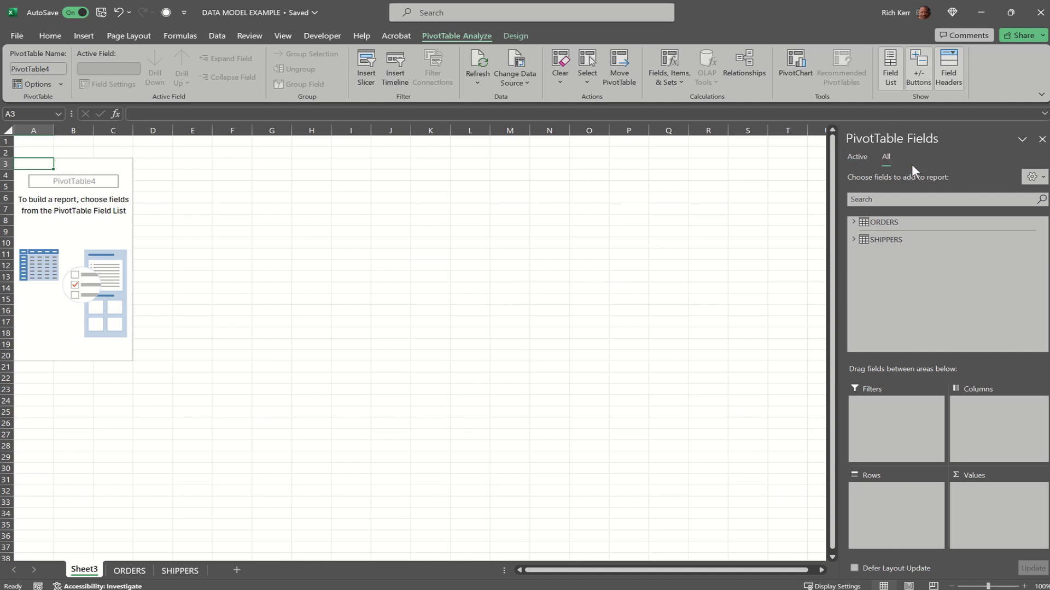
{"action": "left_click", "coordinate": [855, 242]}
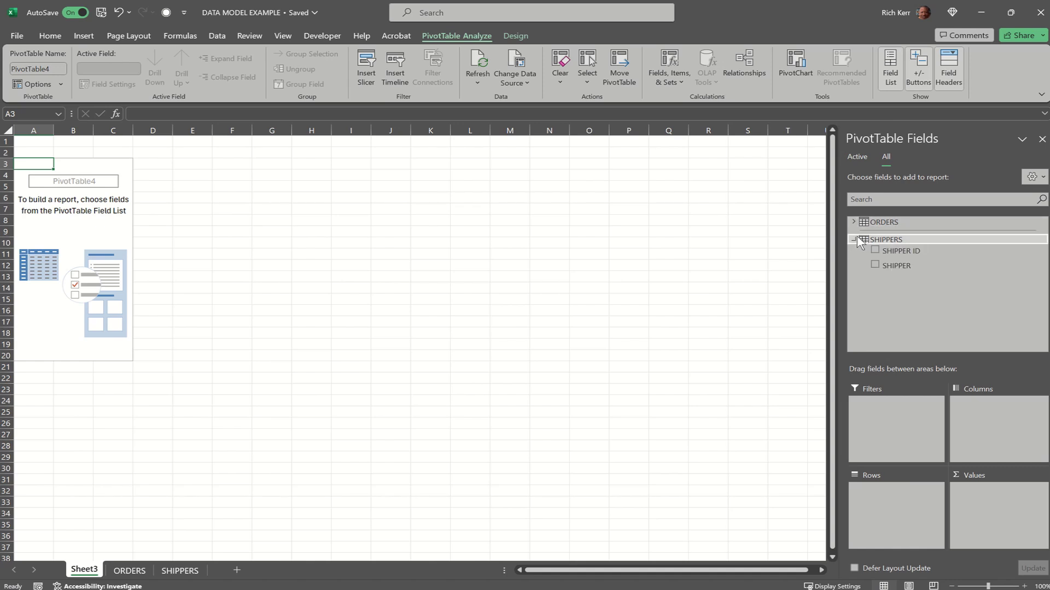
{"action": "left_click", "coordinate": [855, 222]}
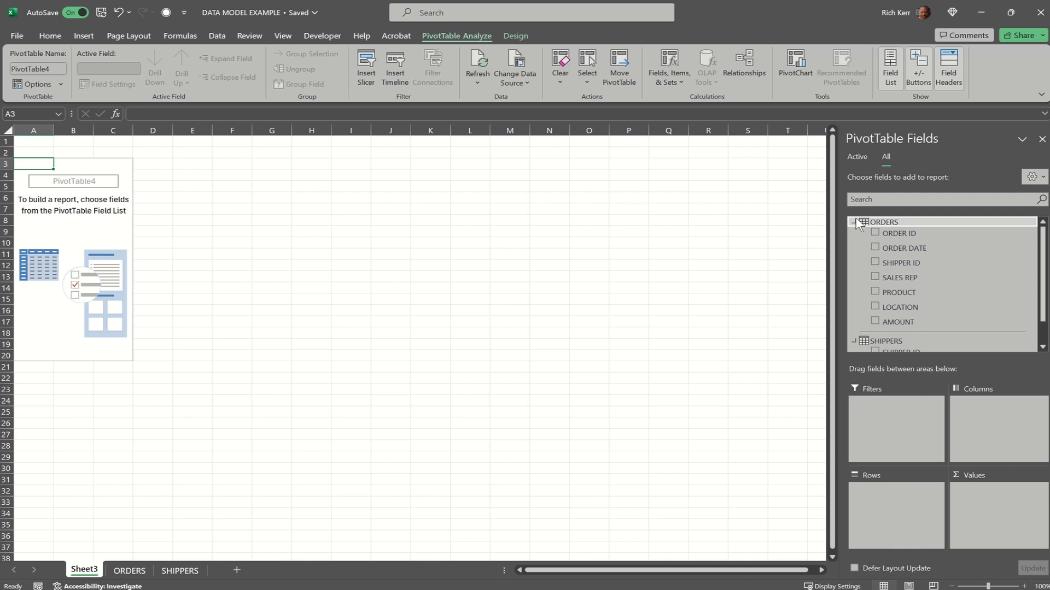
{"action": "left_click", "coordinate": [855, 222]}
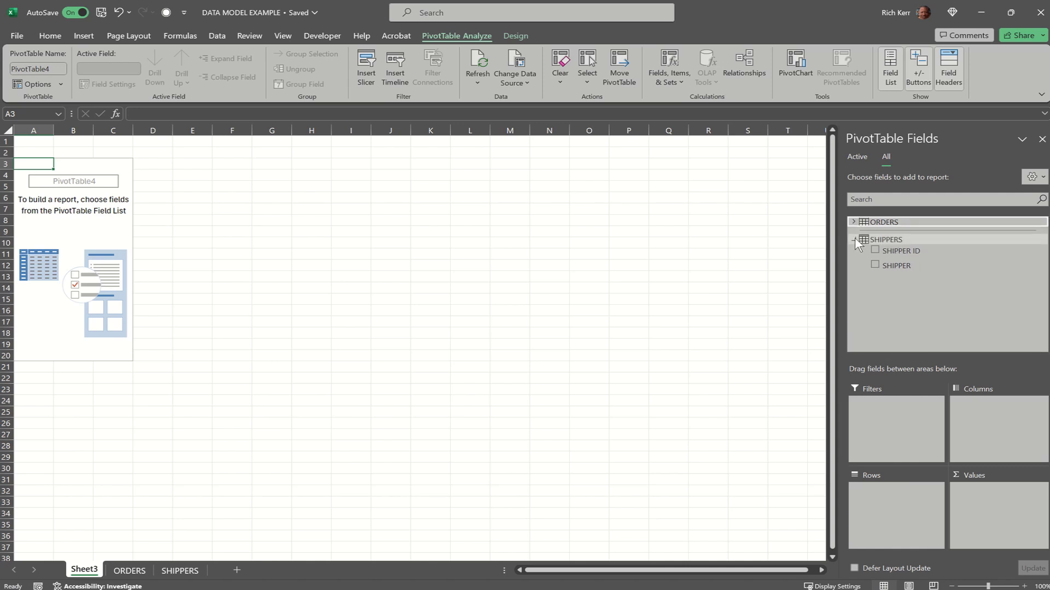
{"action": "left_click", "coordinate": [855, 239]}
{"action": "left_click", "coordinate": [854, 222]}
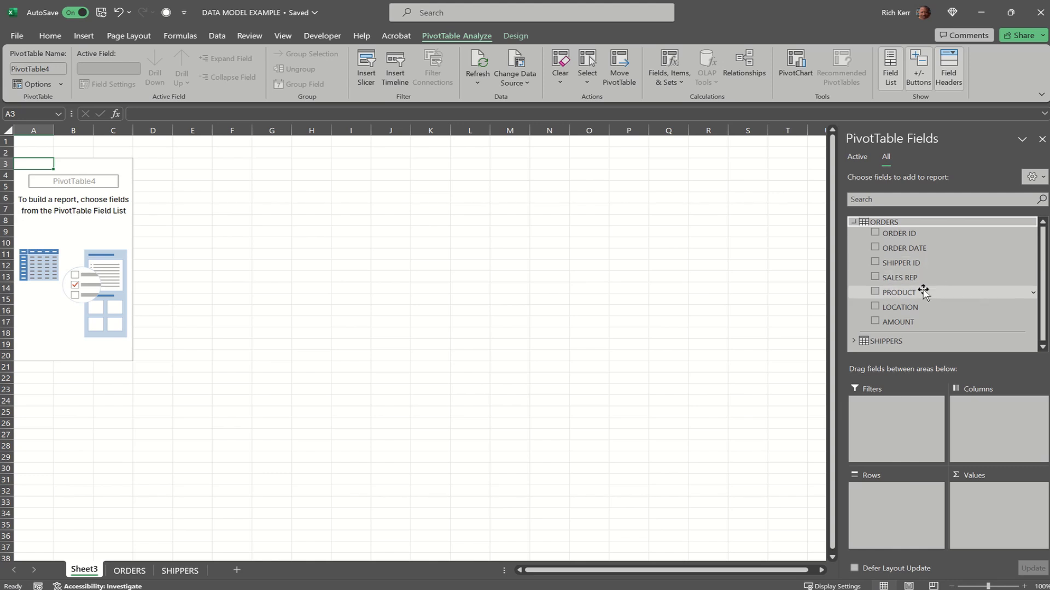
Step: Put PRODUCT in rows, sum AMOUNT, and format the values as Accounting with 0 decimals
{"action": "left_click", "coordinate": [876, 292]}
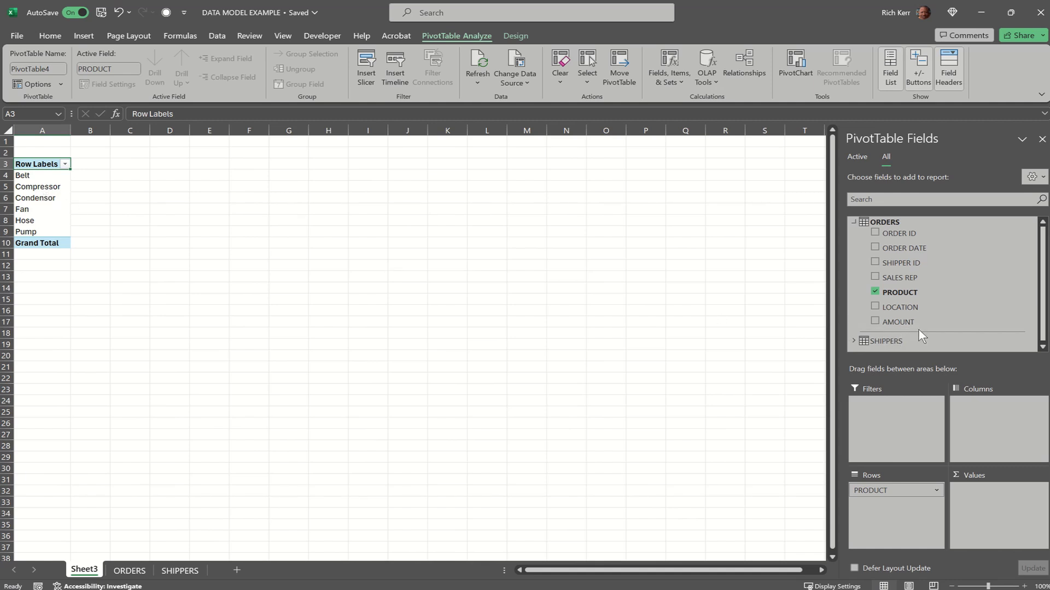
{"action": "left_click", "coordinate": [875, 321]}
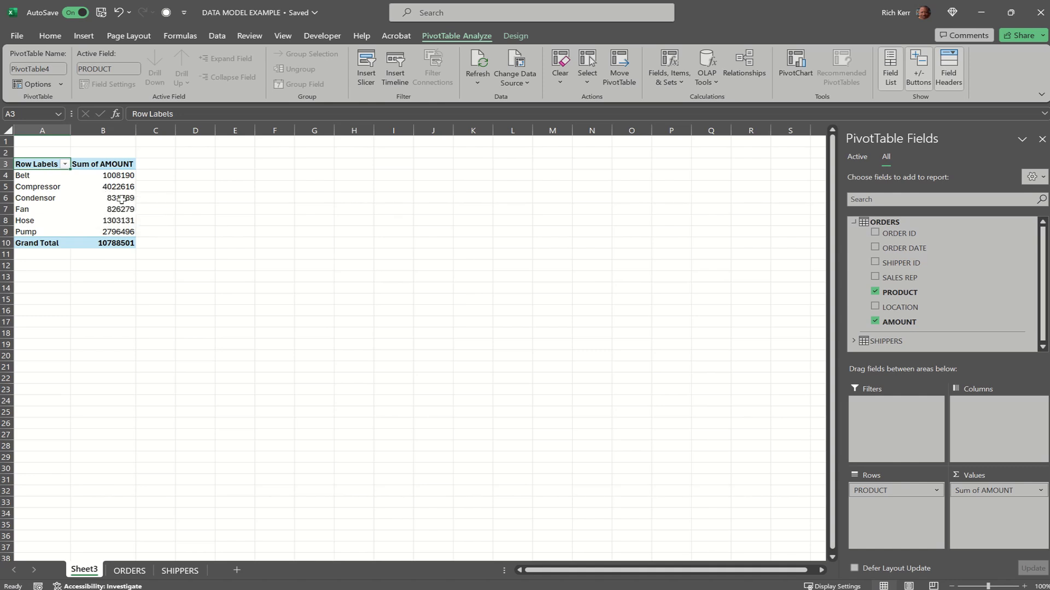
{"action": "right_click", "coordinate": [117, 200]}
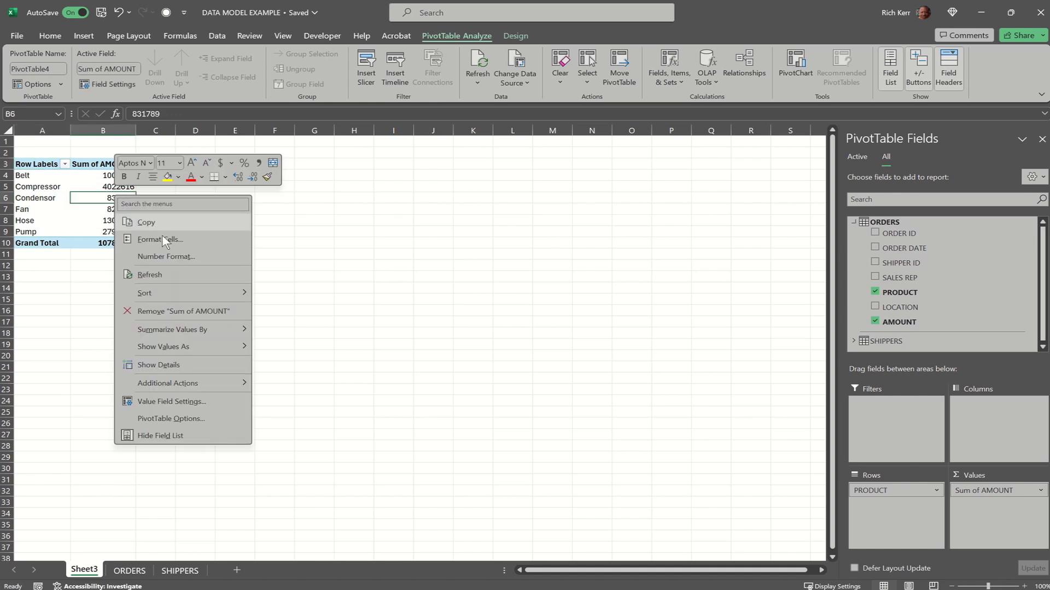
{"action": "left_click", "coordinate": [169, 257]}
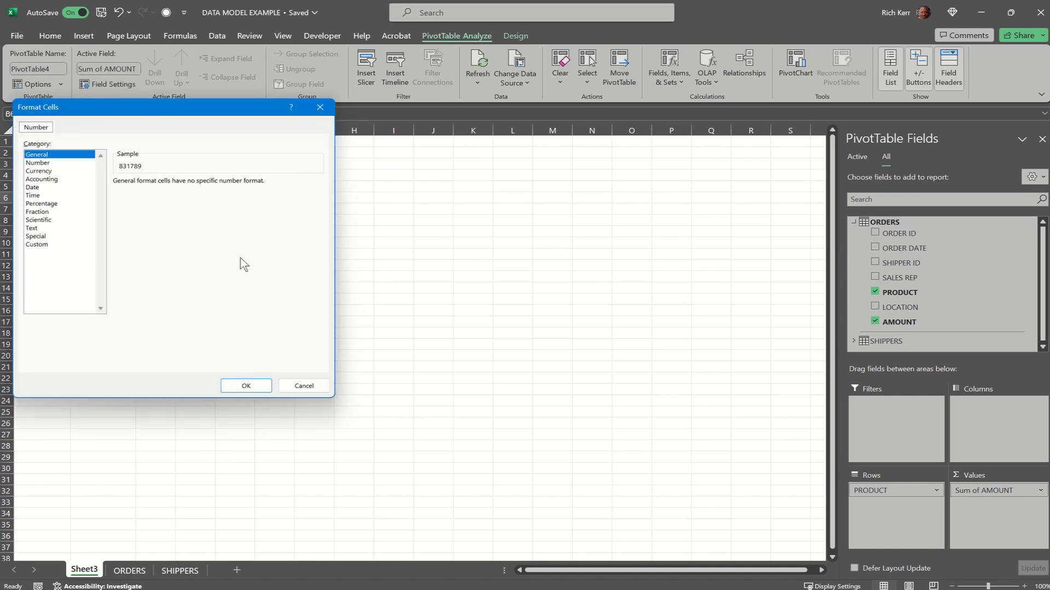
{"action": "left_click", "coordinate": [60, 179]}
{"action": "left_click", "coordinate": [196, 186]}
{"action": "left_click", "coordinate": [196, 185]}
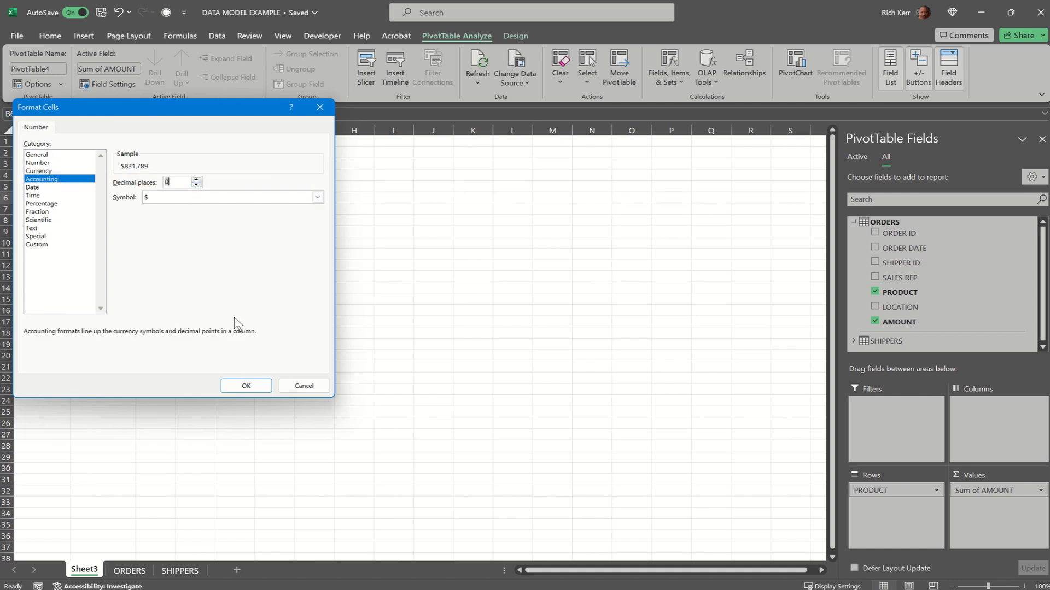
{"action": "left_click", "coordinate": [249, 386]}
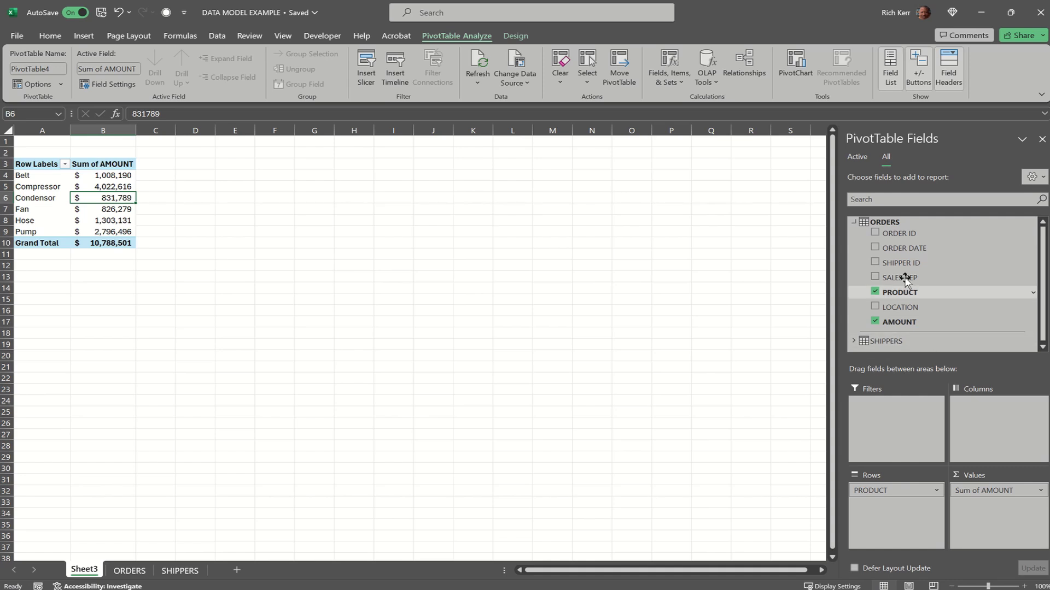
Step: Drag the SHIPPERS table's SHIPPER field into the PivotTable Columns area
{"action": "left_click", "coordinate": [886, 339]}
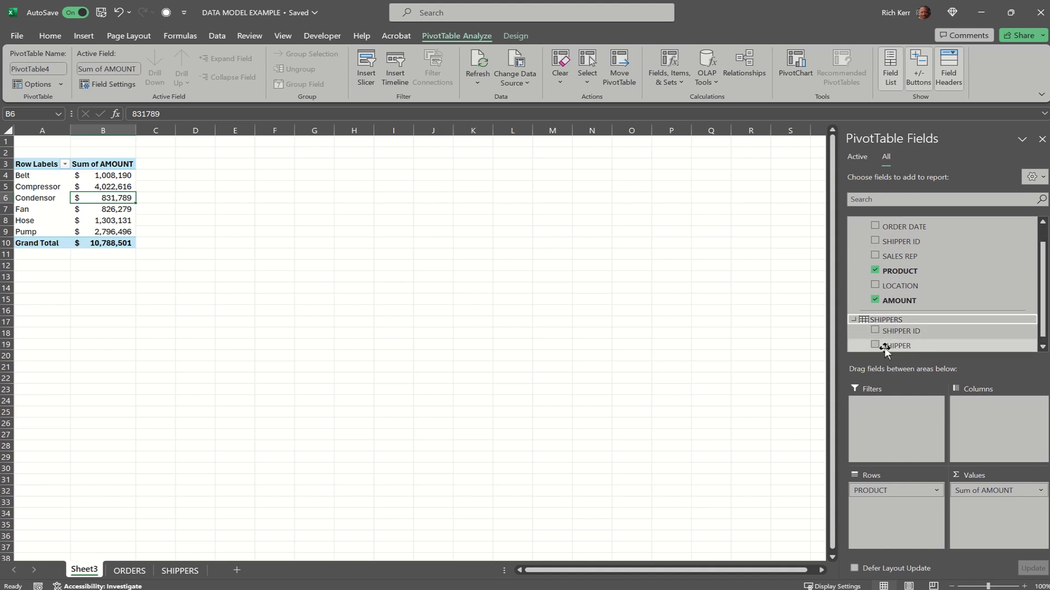
{"action": "left_click_drag", "start_coordinate": [947, 375], "coordinate": [991, 413]}
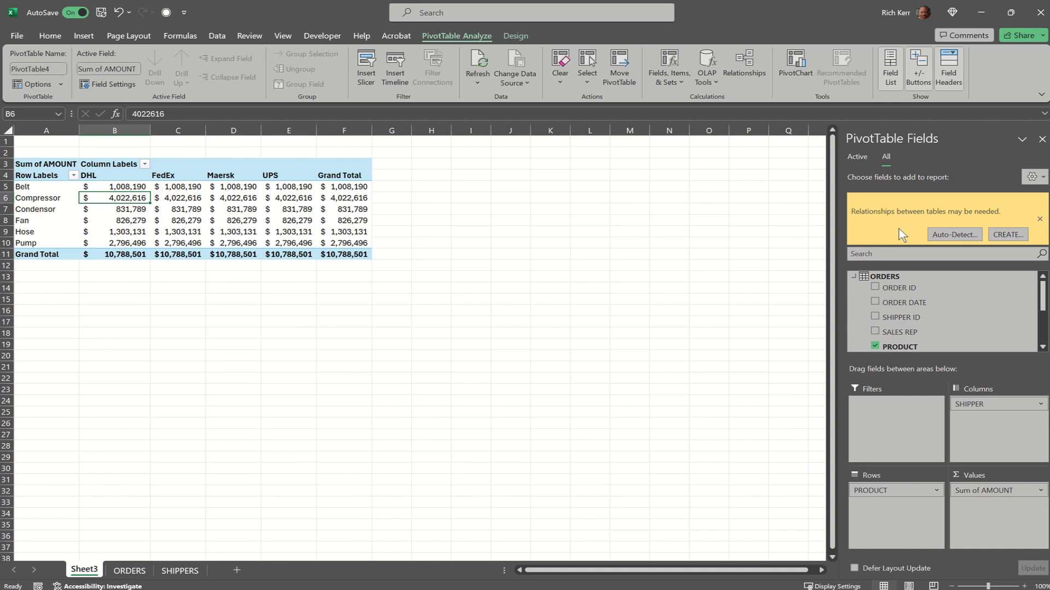
{"action": "scroll", "coordinate": [929, 303], "scroll_direction": "down", "scroll_amount": 1}
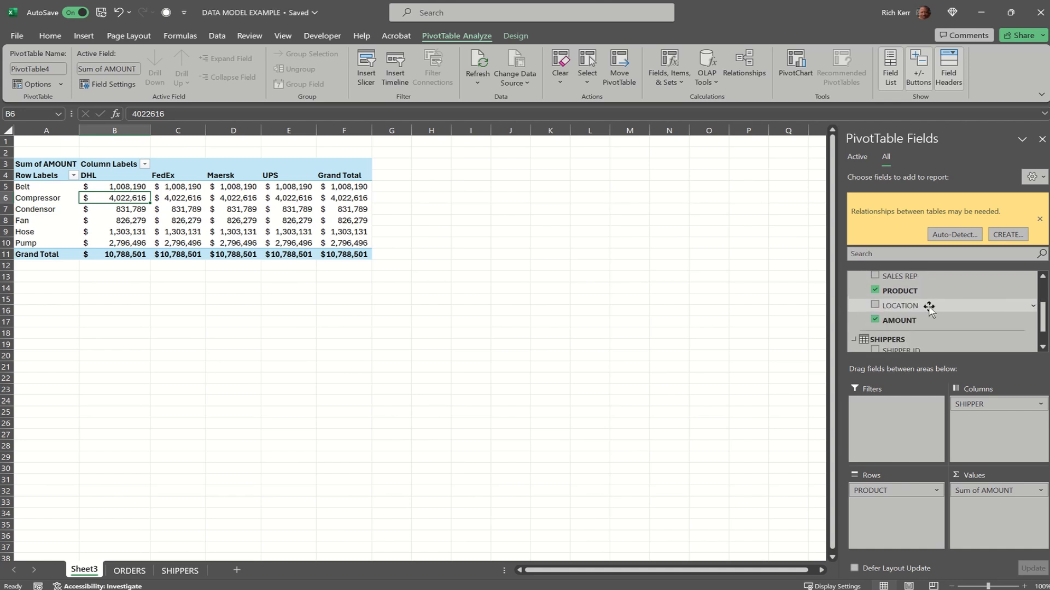
{"action": "scroll", "coordinate": [932, 307], "scroll_direction": "down", "scroll_amount": 1}
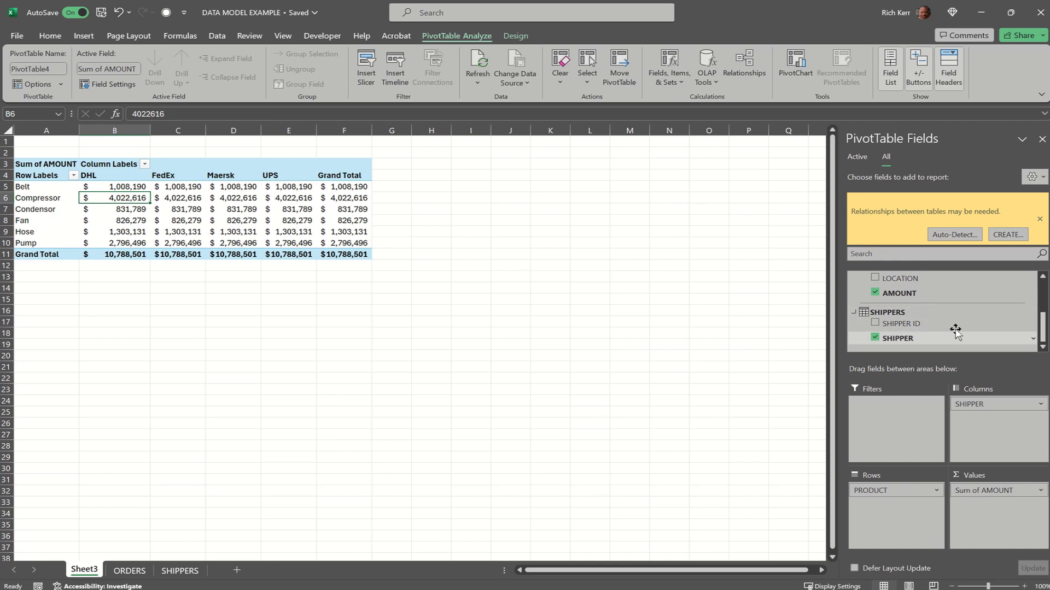
{"action": "scroll", "coordinate": [918, 339], "scroll_direction": "up", "scroll_amount": 1}
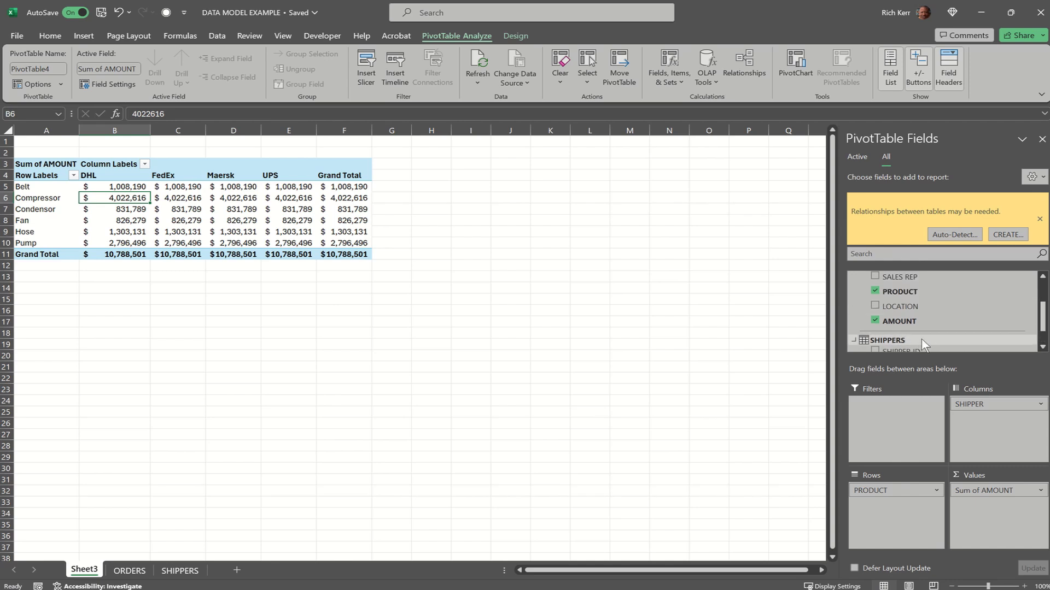
{"action": "scroll", "coordinate": [907, 298], "scroll_direction": "up", "scroll_amount": 2}
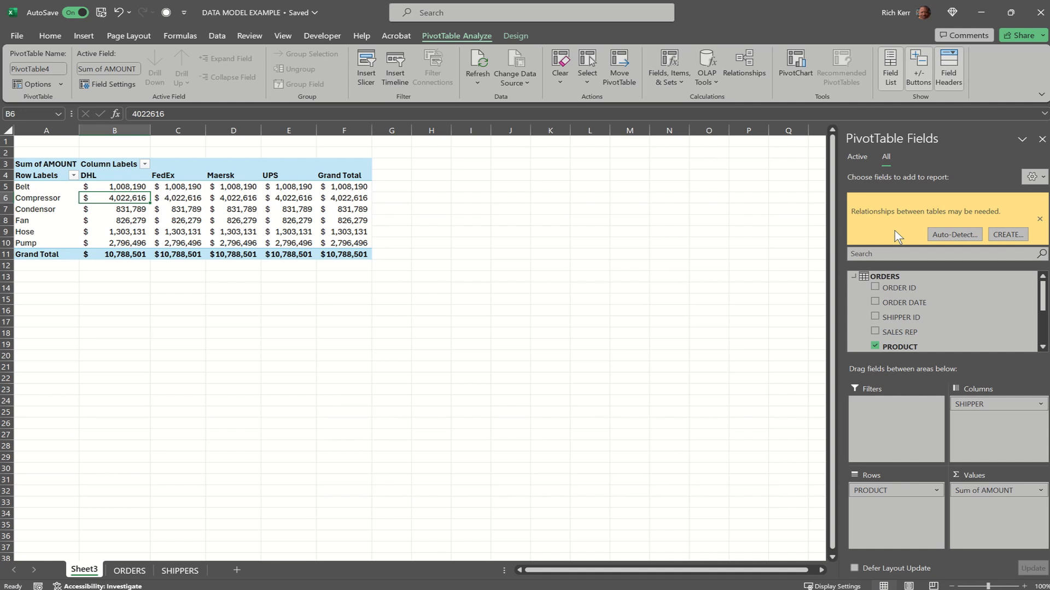
Step: Auto-detect the ORDERS–SHIPPERS relationship on SHIPPER ID and review it in Manage Relationships
{"action": "left_click", "coordinate": [953, 235]}
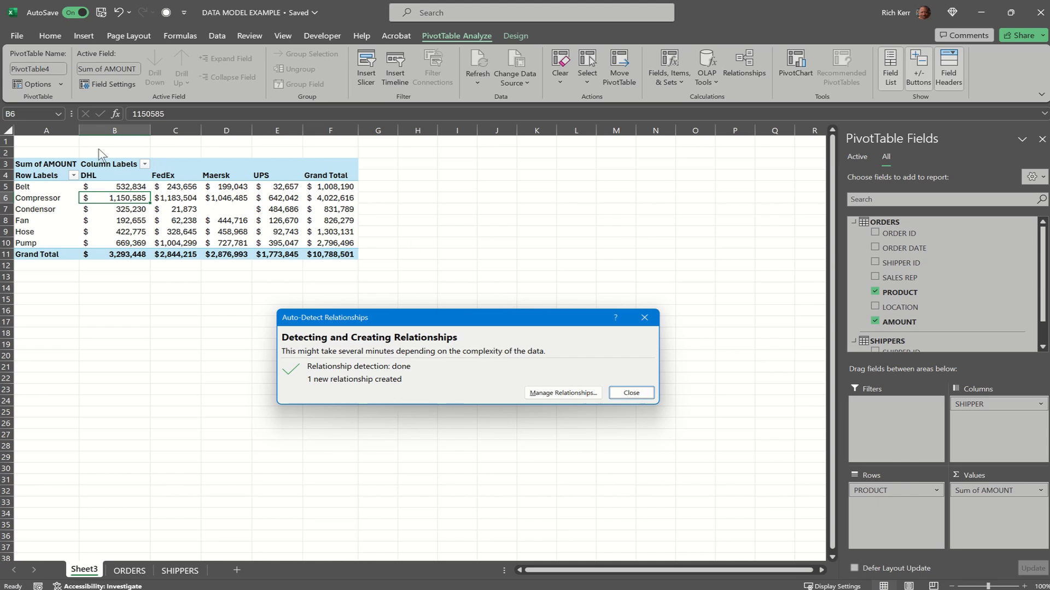
{"action": "left_click", "coordinate": [569, 394]}
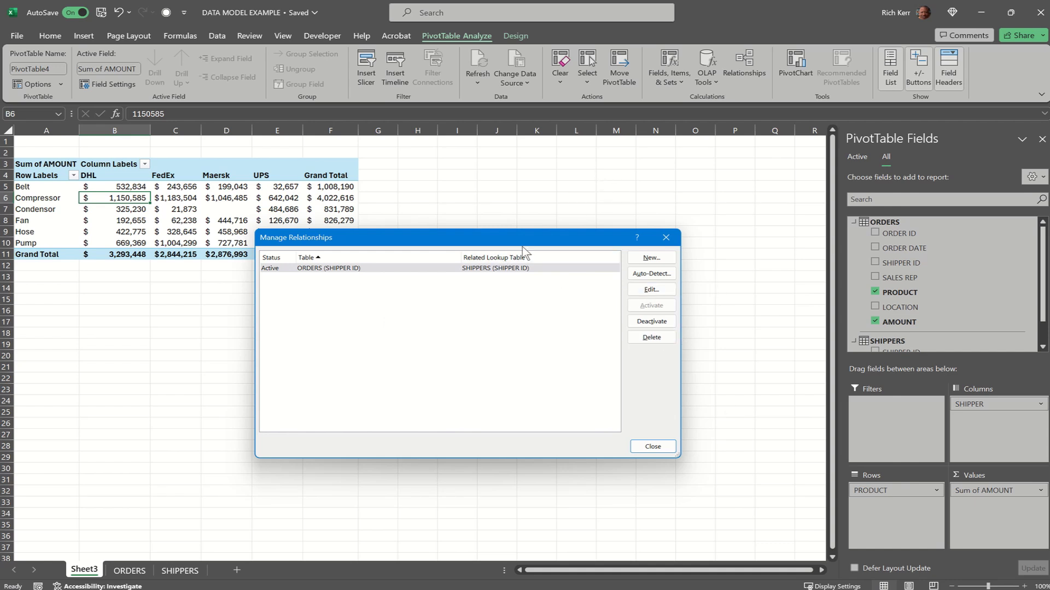
{"action": "left_click", "coordinate": [649, 290]}
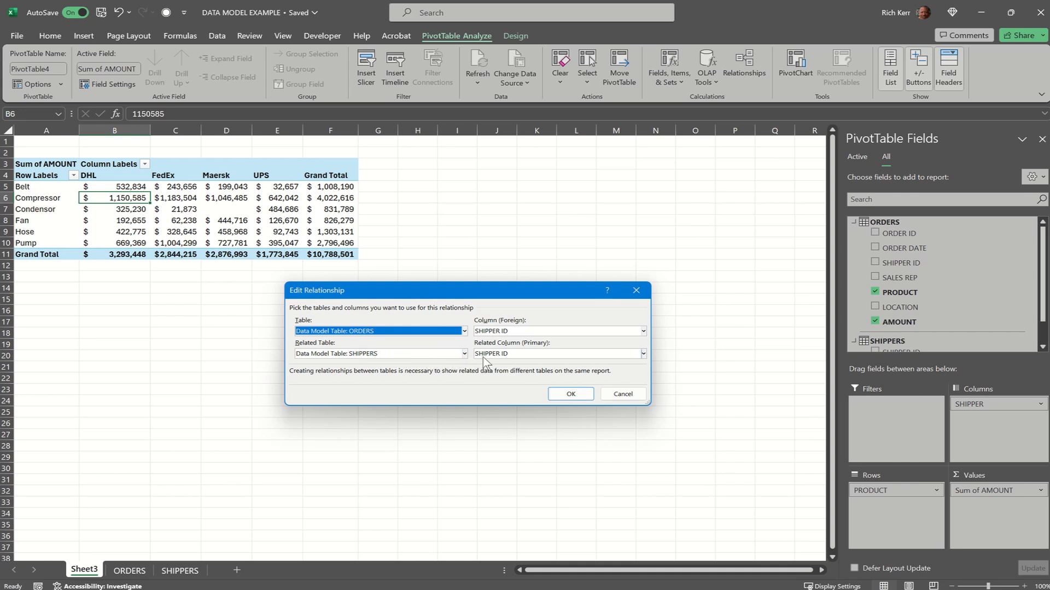
{"action": "left_click", "coordinate": [570, 394]}
{"action": "left_click", "coordinate": [651, 449]}
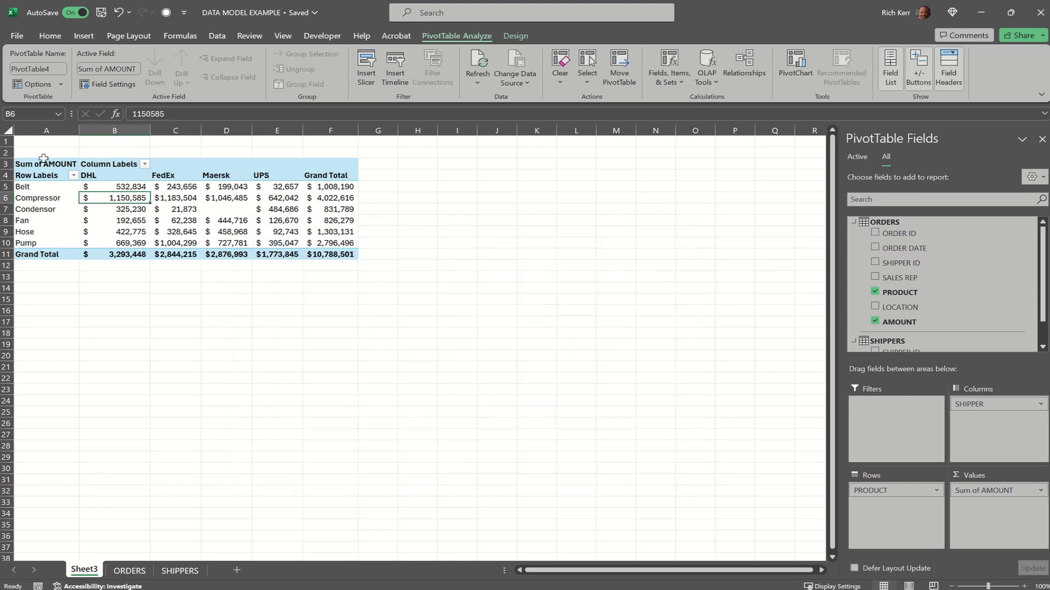
{"action": "mouse_move", "coordinate": [175, 209]}
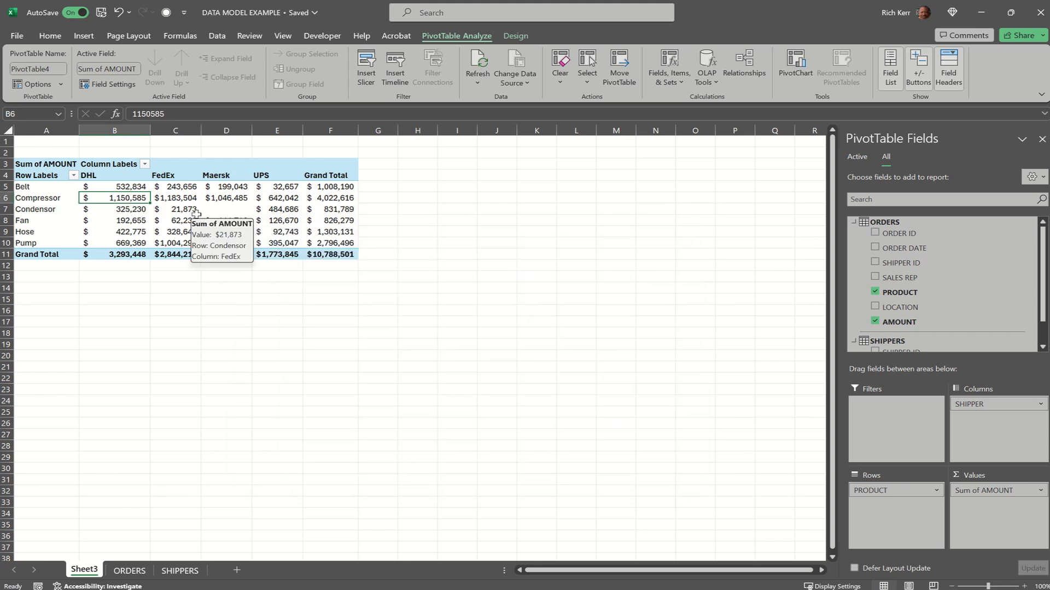
Step: Confirm SHIPPER in the field list, then click outside the PivotTable to close the pane
{"action": "scroll", "coordinate": [864, 306], "scroll_direction": "down", "scroll_amount": 2}
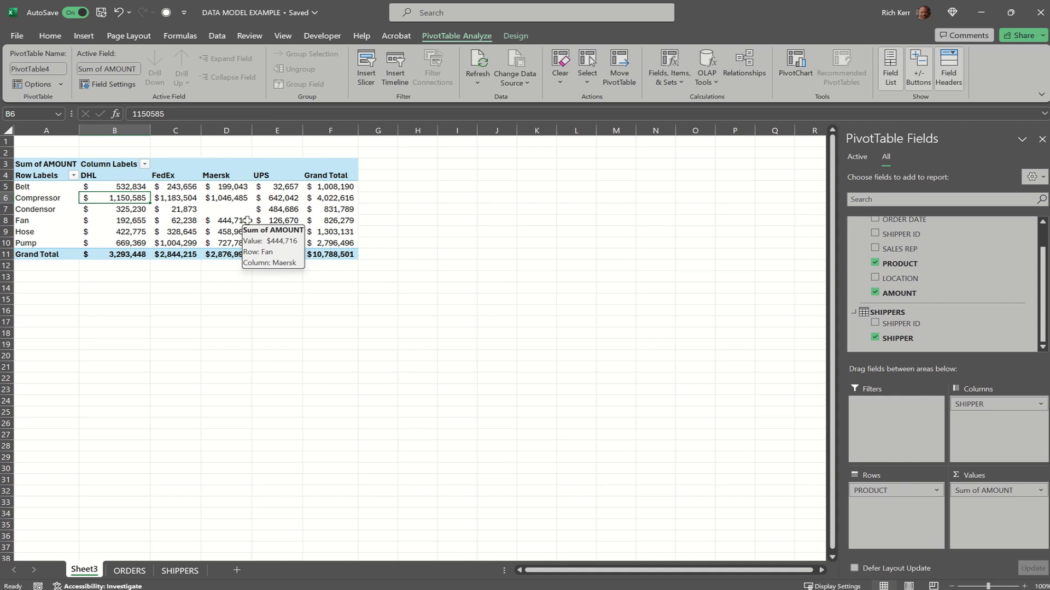
{"action": "left_click", "coordinate": [405, 189]}
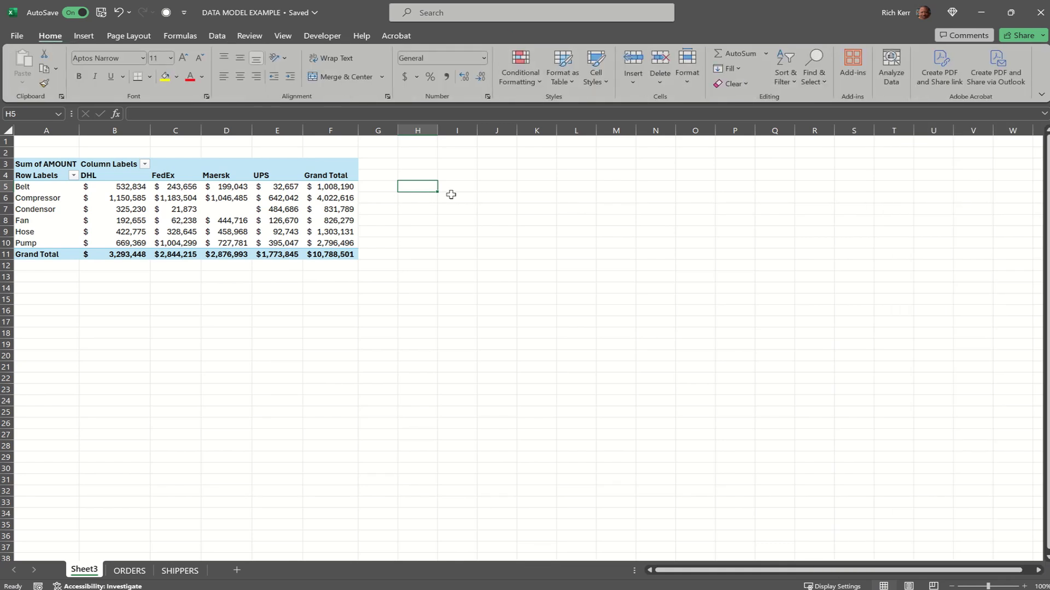